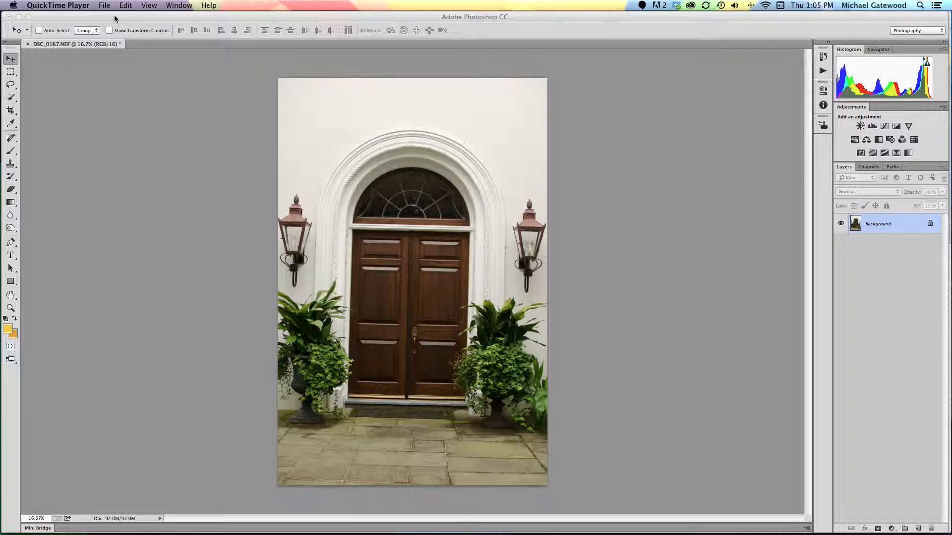
left_click(114, 19)
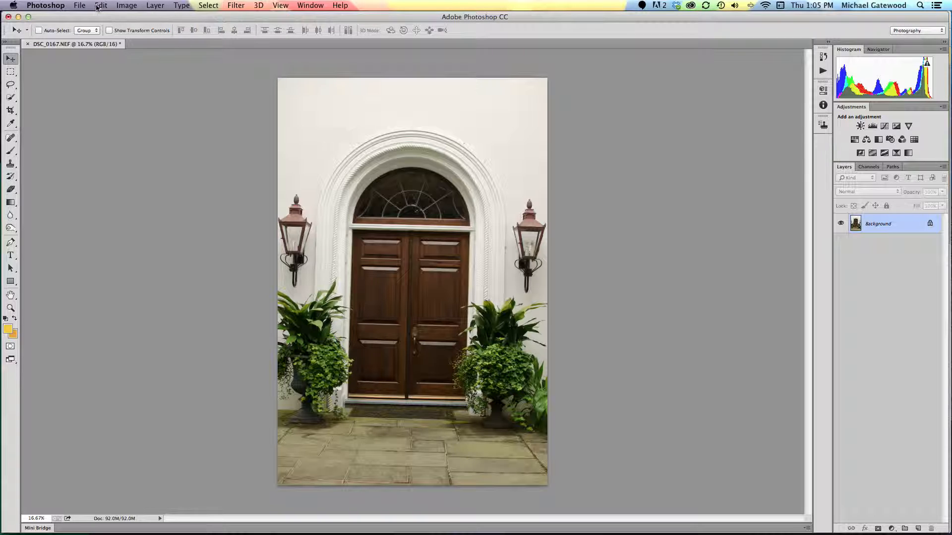
left_click(99, 5)
key("super+Tab")
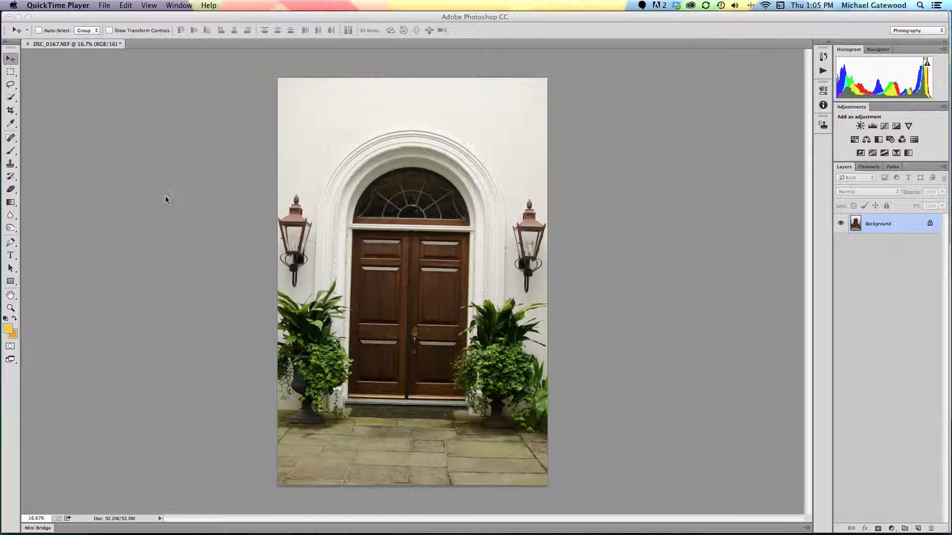
left_click(100, 15)
left_click(101, 6)
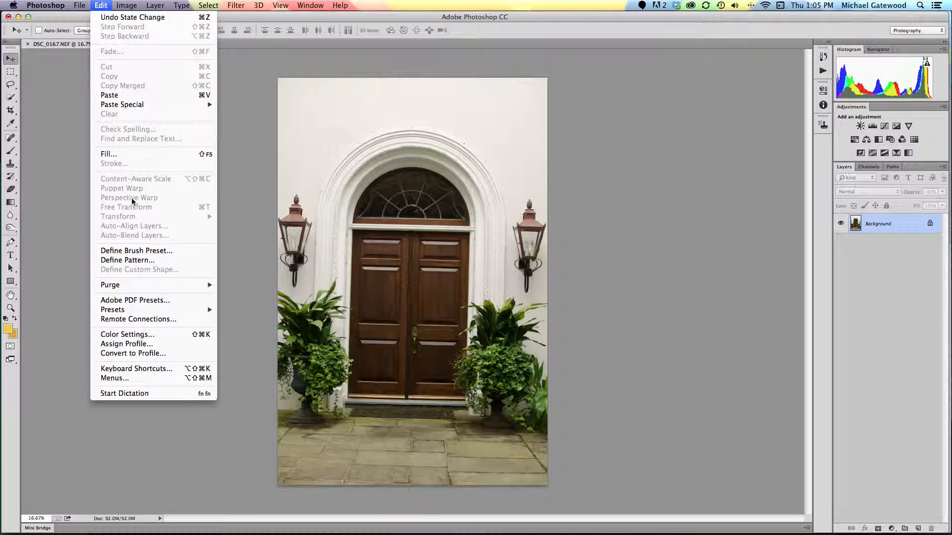
left_click(249, 210)
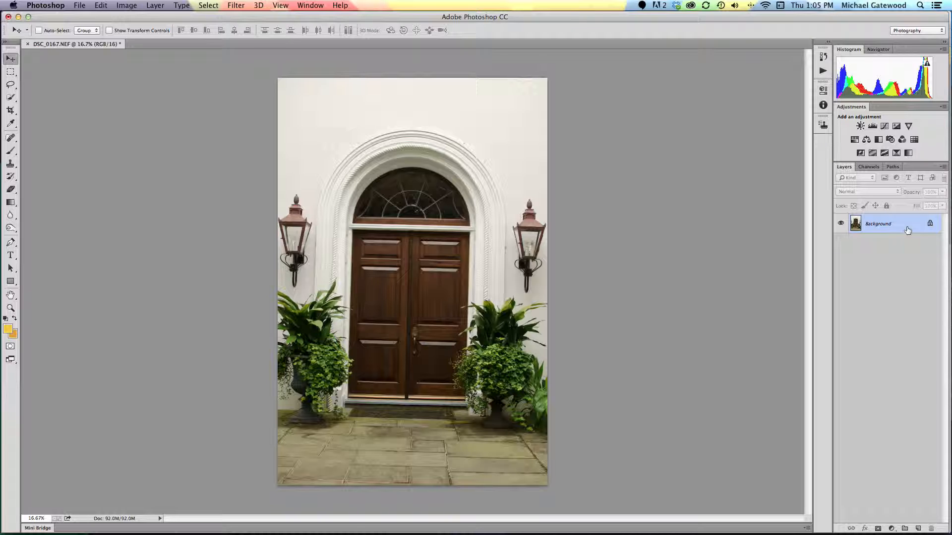
Unlock the Background layer and convert it to a Smart Object
left_click(930, 225)
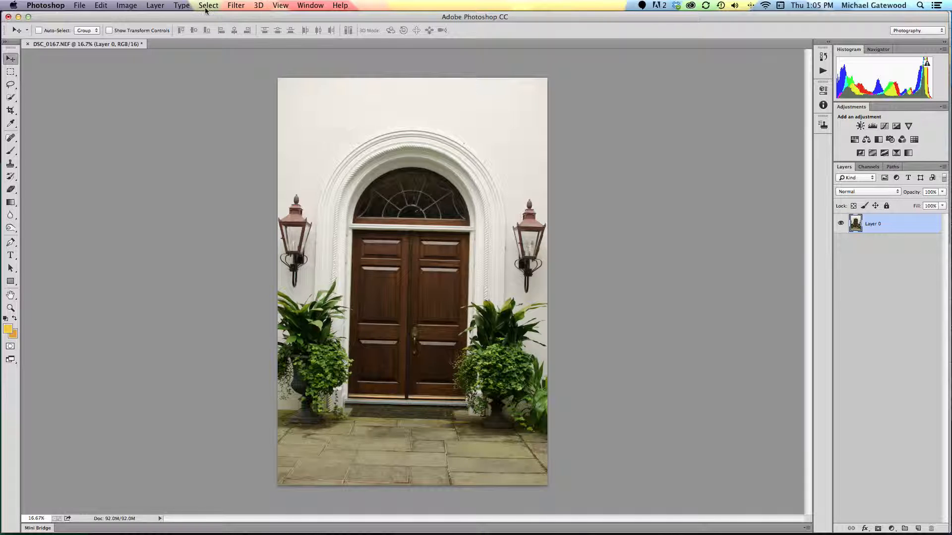
left_click(236, 6)
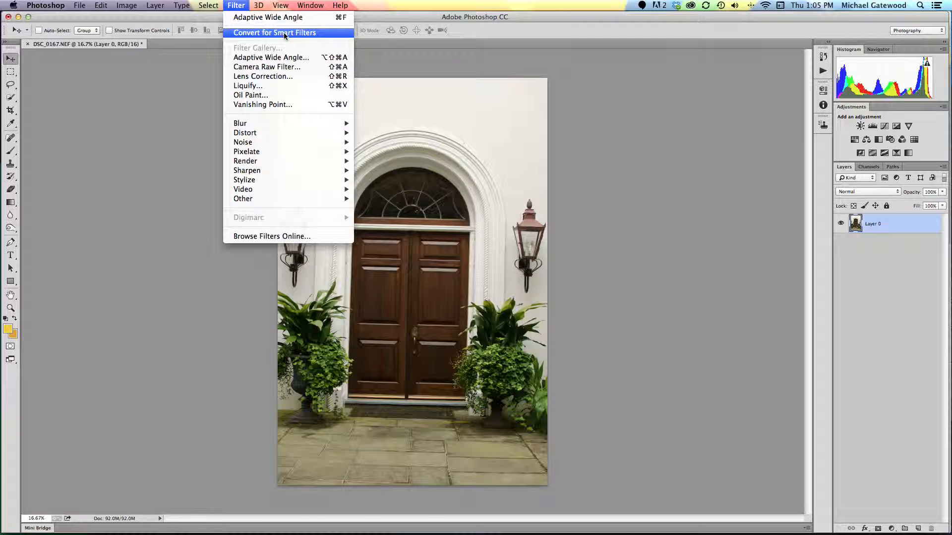
mouse_move(110, 6)
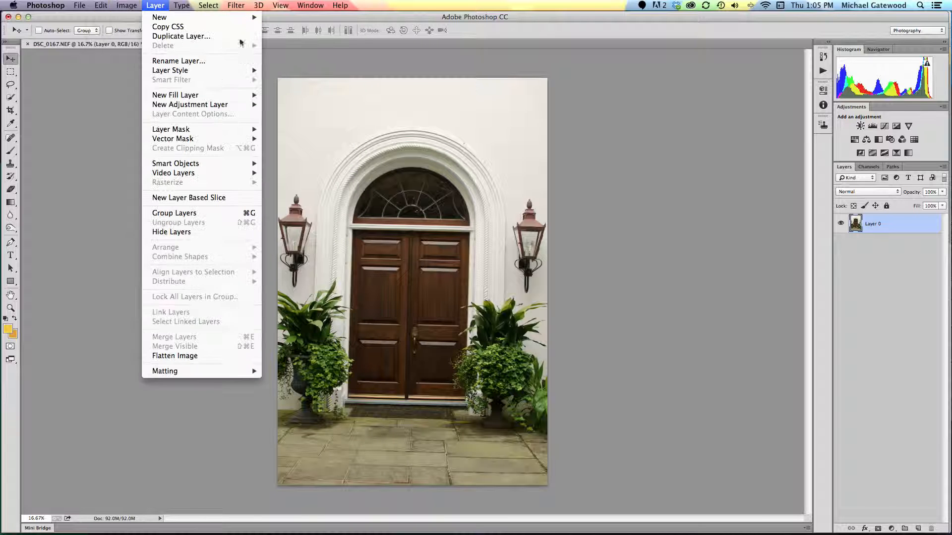
right_click(902, 222)
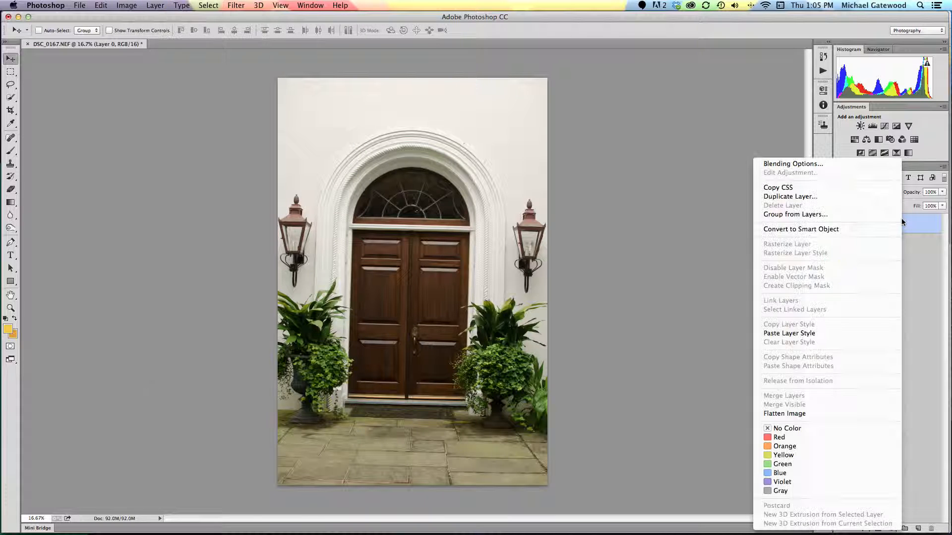
left_click(809, 230)
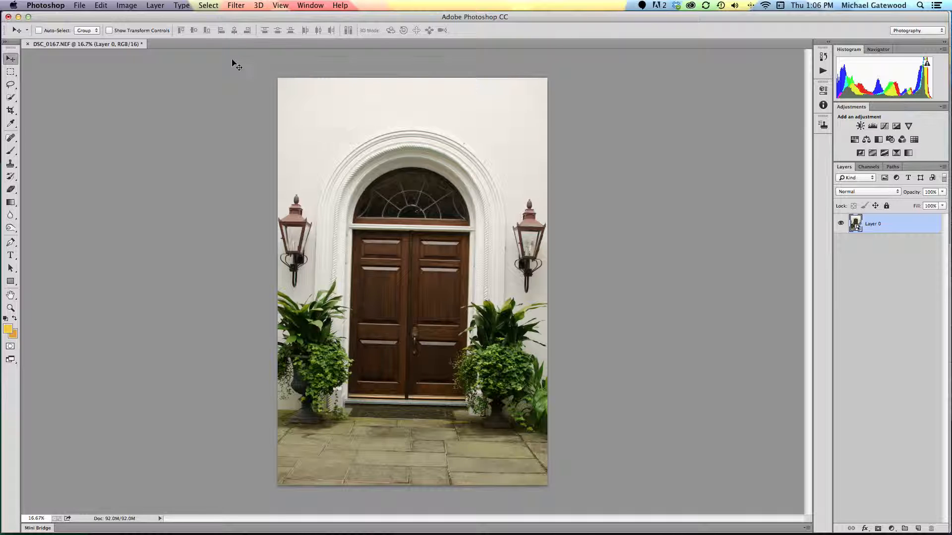
Change the image mode to 8 Bits/Channel and check that Perspective Warp is available
left_click(100, 5)
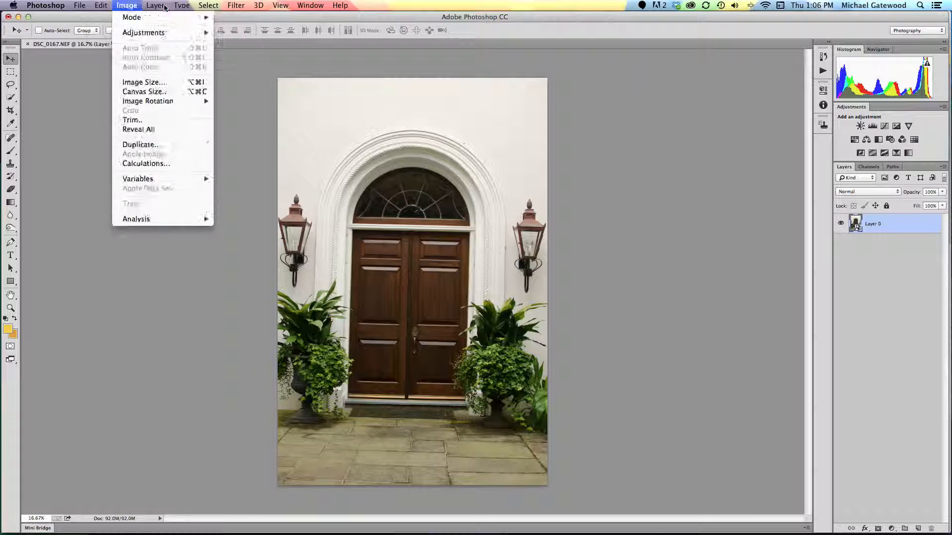
mouse_move(127, 6)
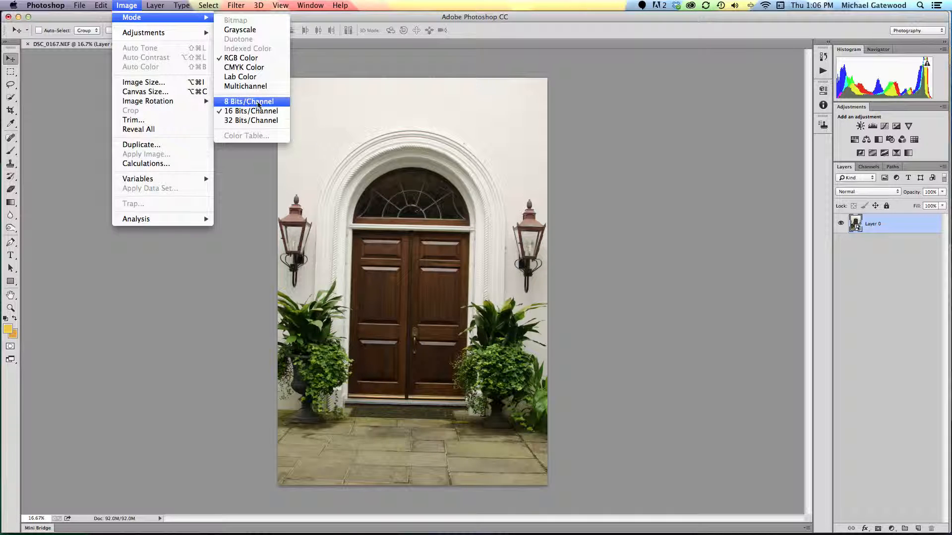
left_click(258, 102)
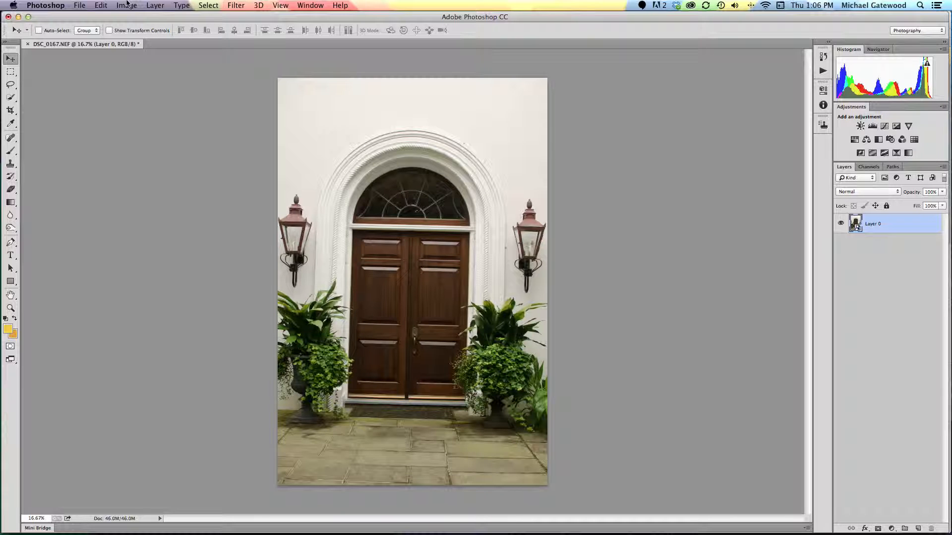
left_click(102, 5)
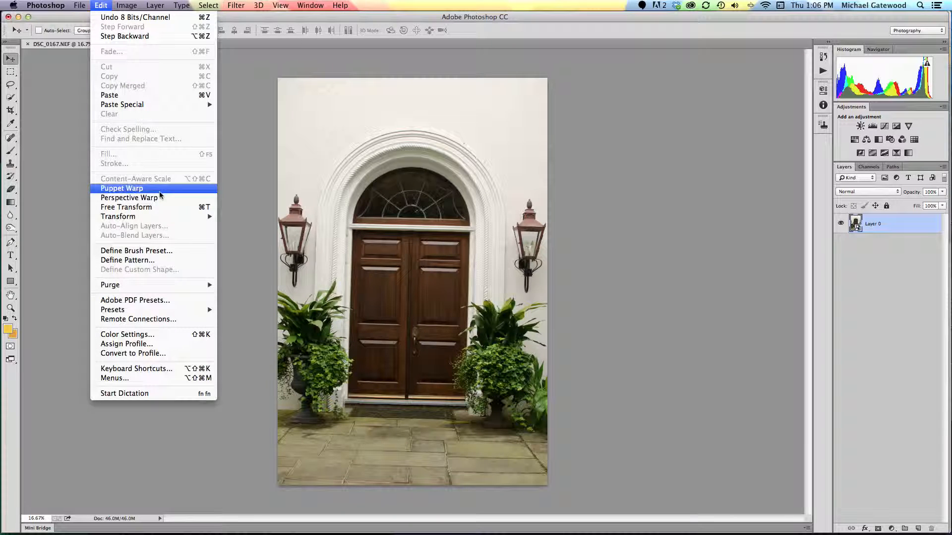
left_click(377, 17)
Show the rulers and place two horizontal and two vertical guides along the top, bottom and side edges of the door
left_click(280, 5)
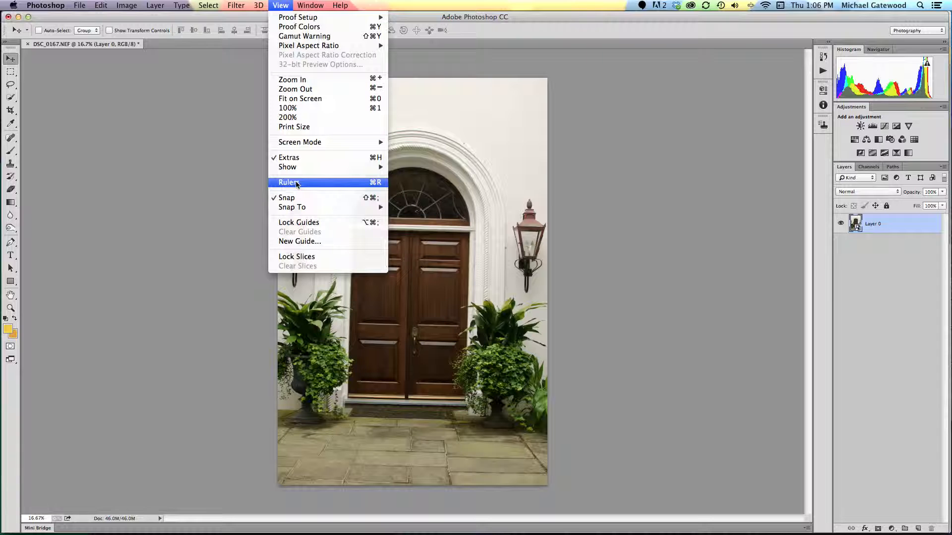
left_click(296, 184)
left_click_drag(379, 54, 395, 406)
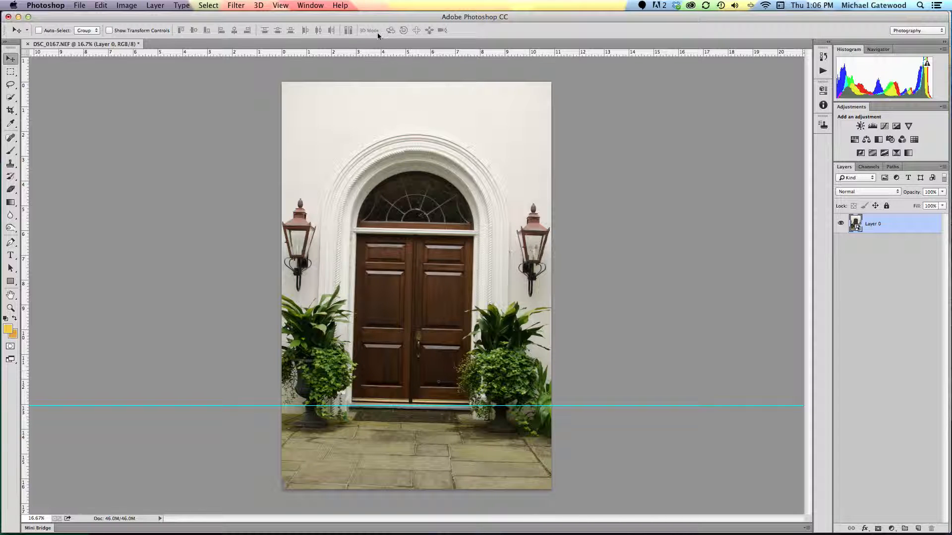
left_click_drag(382, 51, 380, 237)
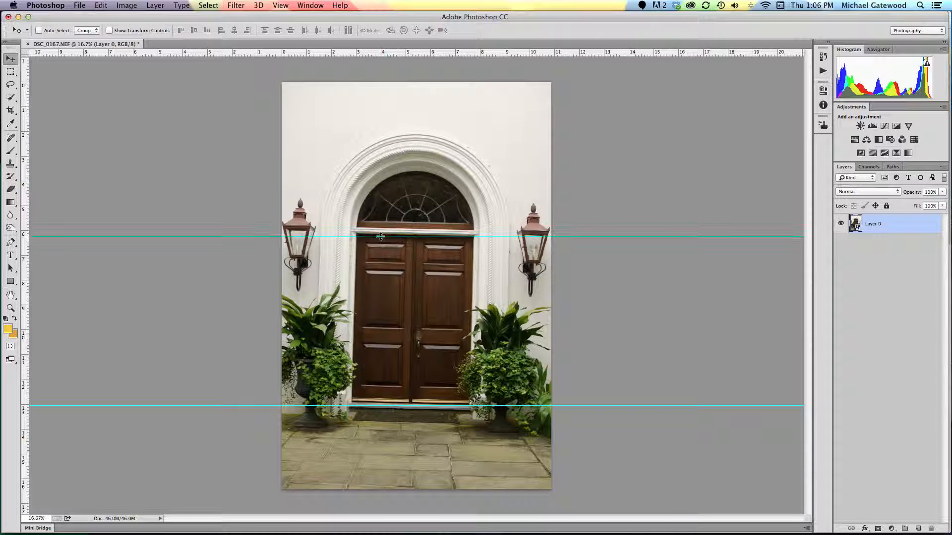
left_click_drag(23, 198, 351, 206)
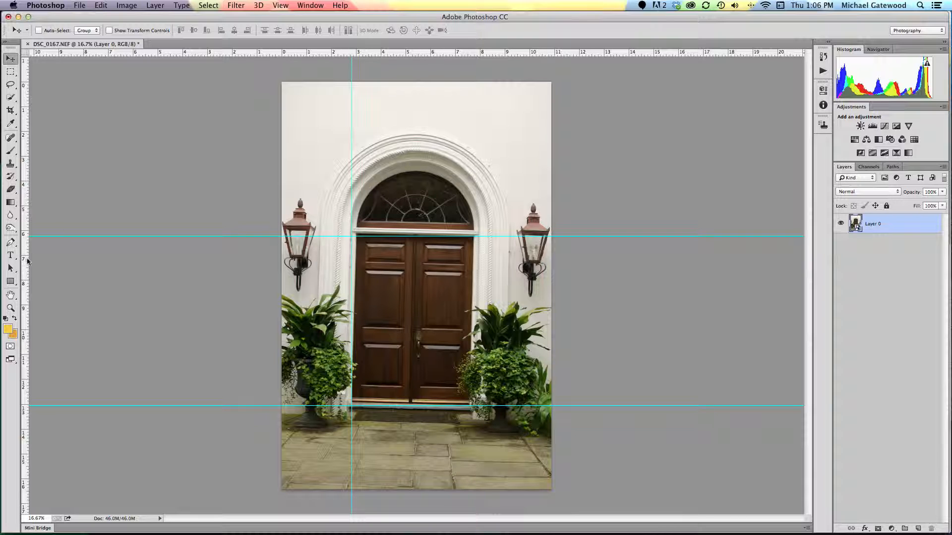
left_click_drag(26, 261, 475, 259)
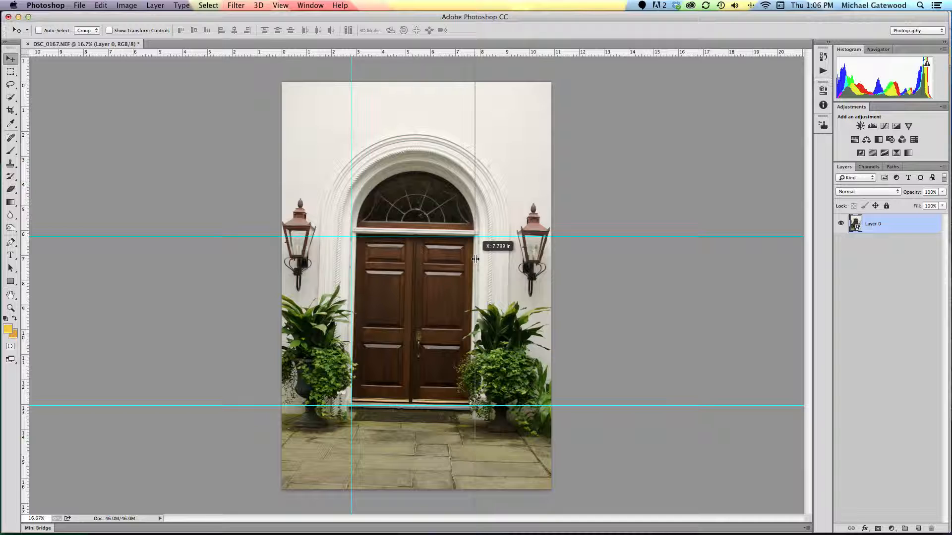
left_click_drag(475, 258, 475, 259)
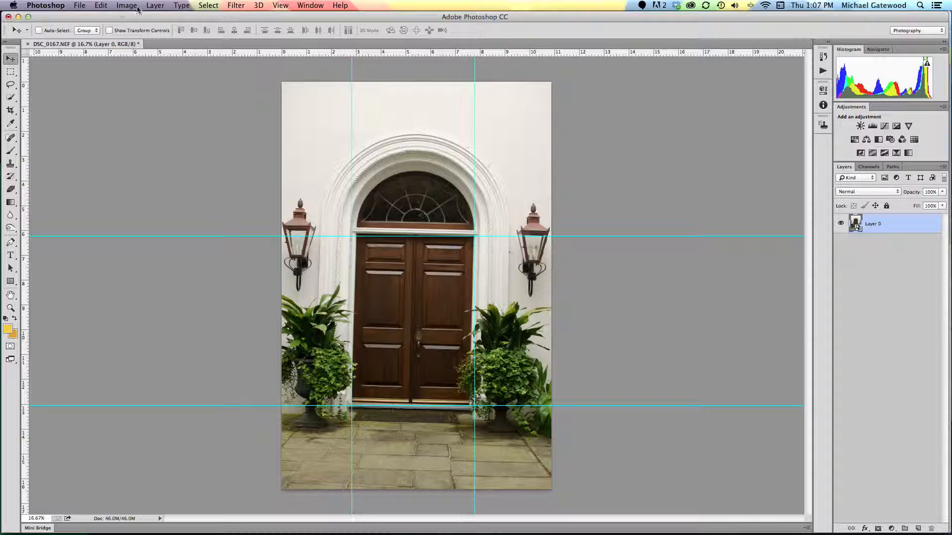
Start Perspective Warp and draw one plane that covers the whole photo
left_click(101, 6)
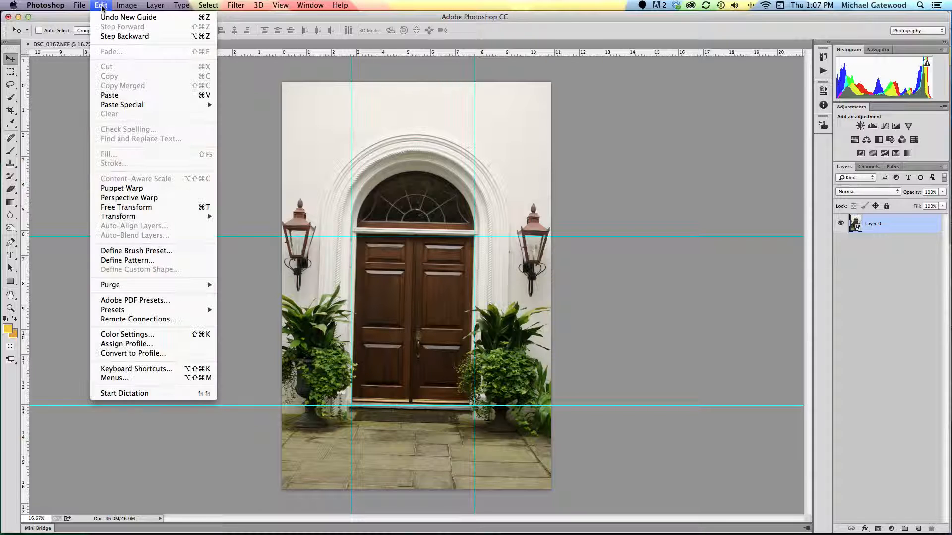
left_click(129, 198)
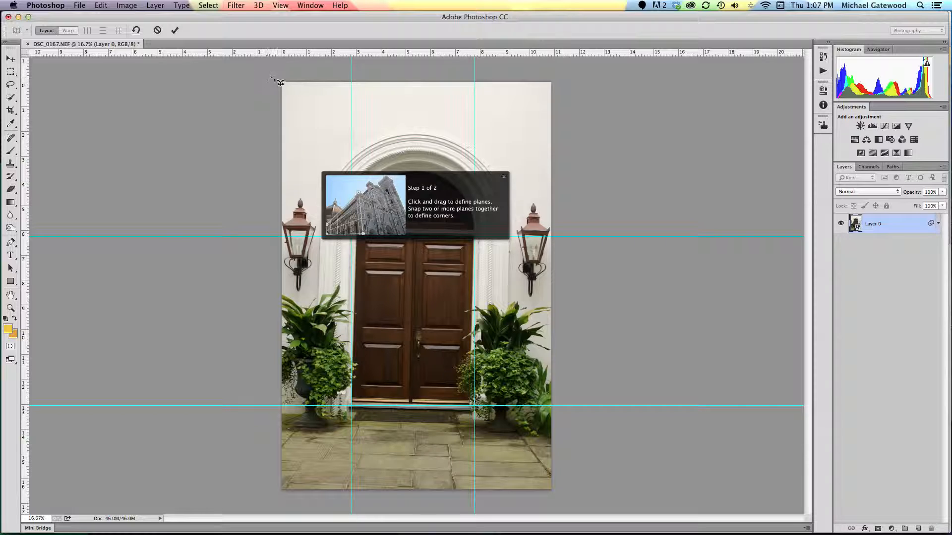
left_click_drag(279, 80, 556, 494)
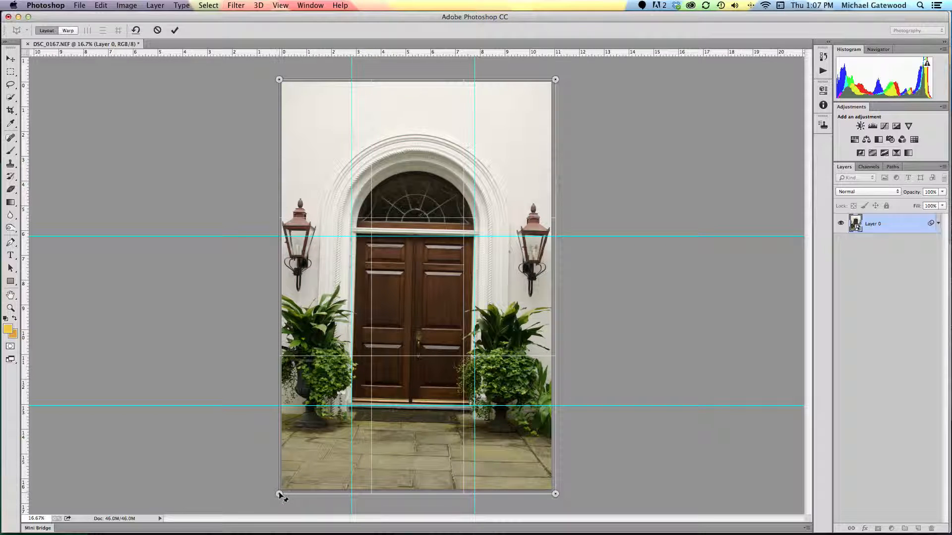
Adjust the plane's four corners slightly outside the photo so its sides follow the slant of the doorway
left_click_drag(279, 495, 280, 495)
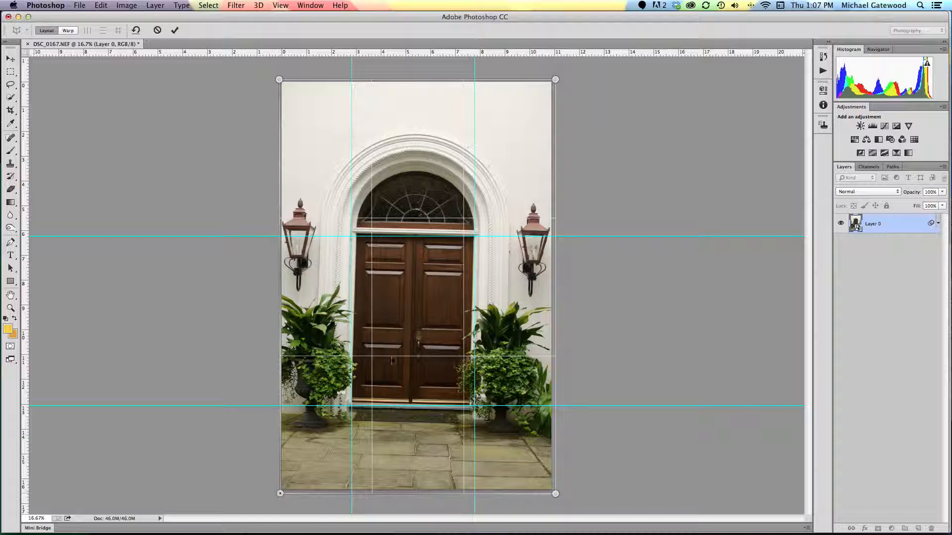
left_click_drag(278, 79, 268, 80)
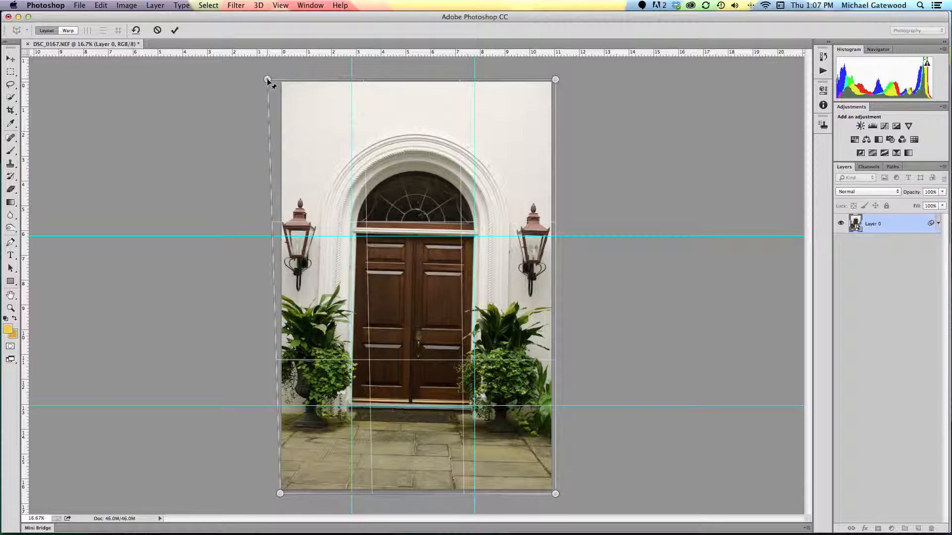
left_click_drag(279, 494, 276, 495)
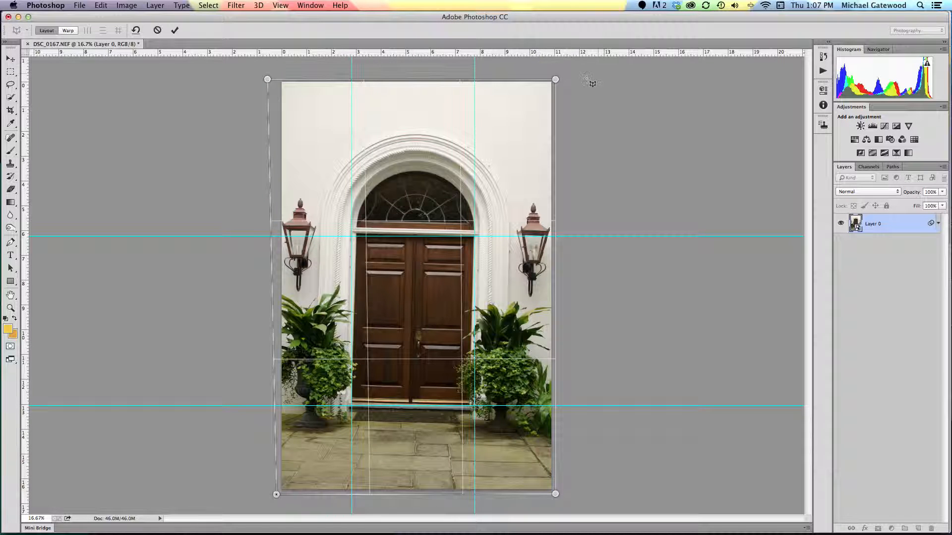
left_click_drag(556, 80, 562, 79)
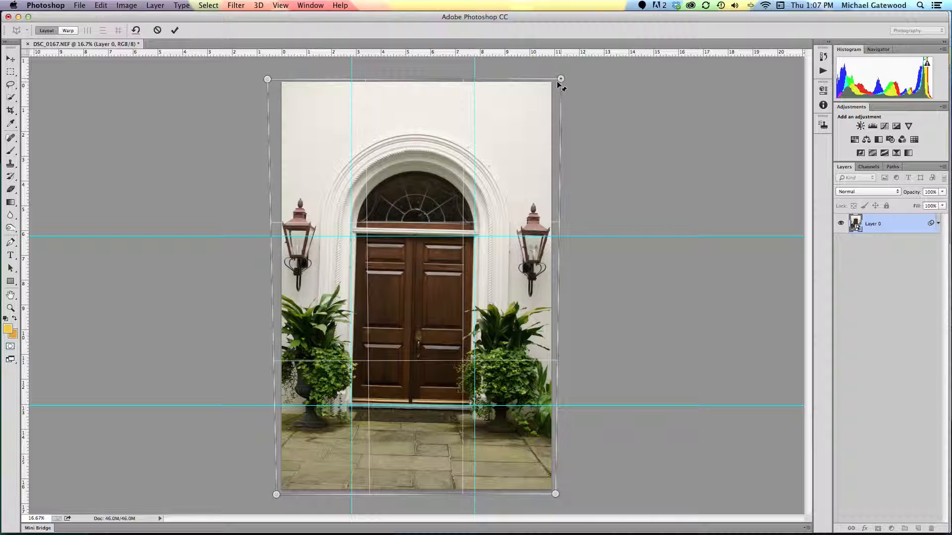
left_click_drag(276, 495, 277, 505)
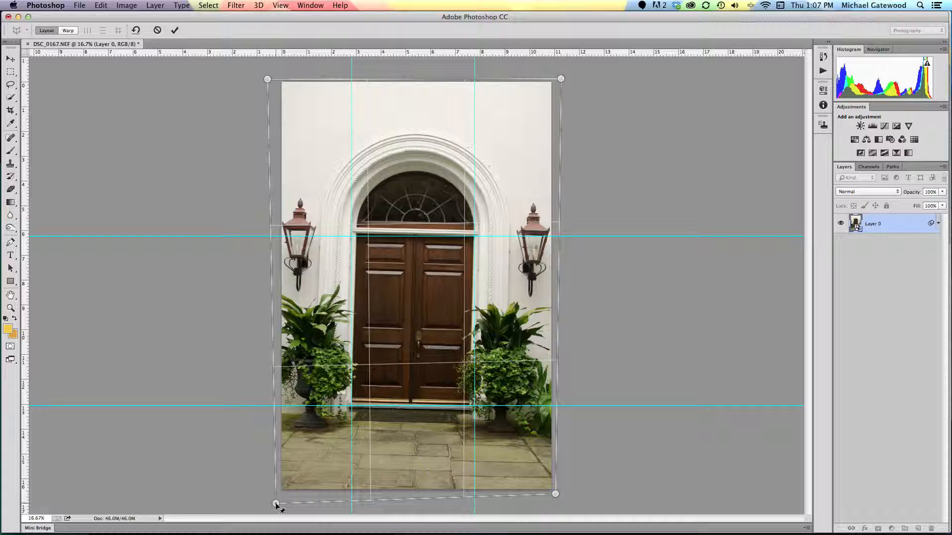
left_click_drag(556, 495, 557, 499)
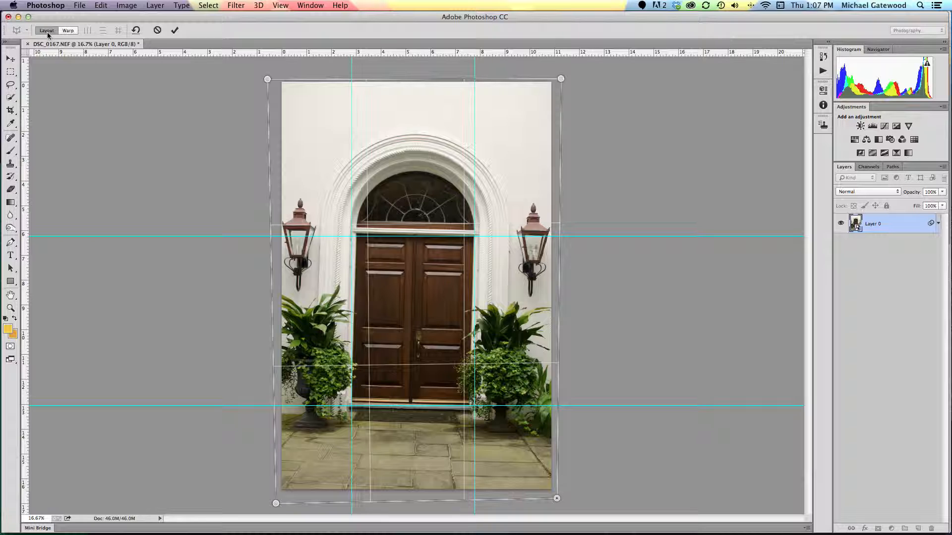
In Warp mode, pull the plane's four corners until the door's edges line up with the guides, and apply the Perspective Warp
left_click(68, 31)
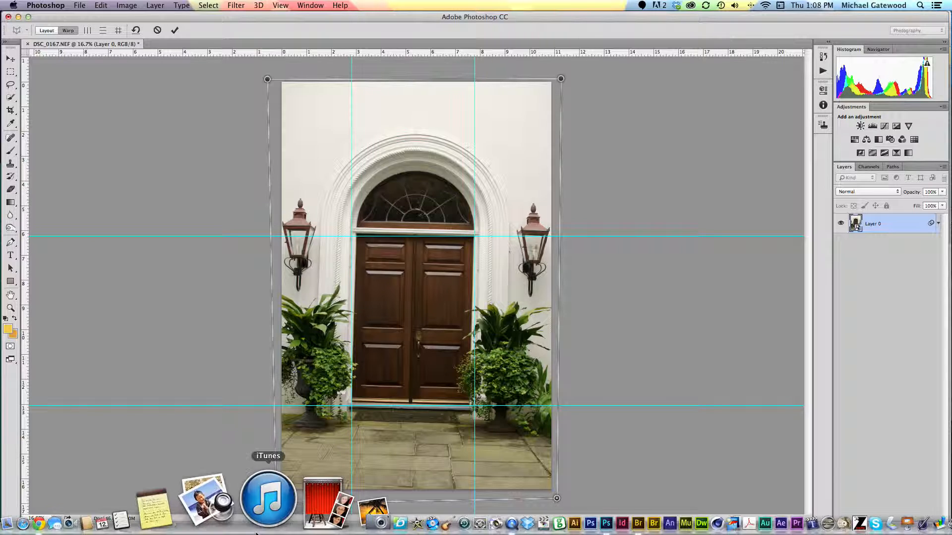
left_click_drag(276, 503, 276, 513)
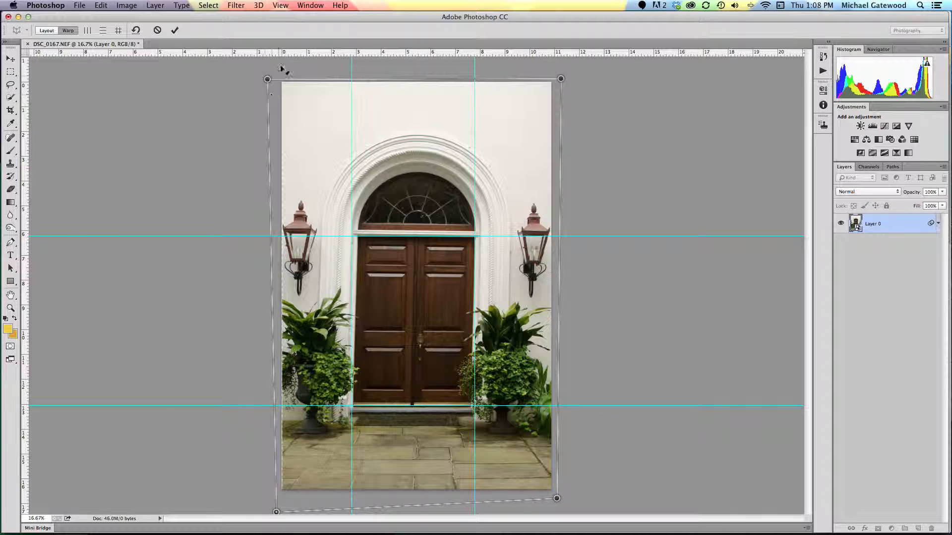
mouse_move(268, 80)
left_mouse_down()
mouse_move(253, 80)
mouse_move(254, 70)
left_mouse_up()
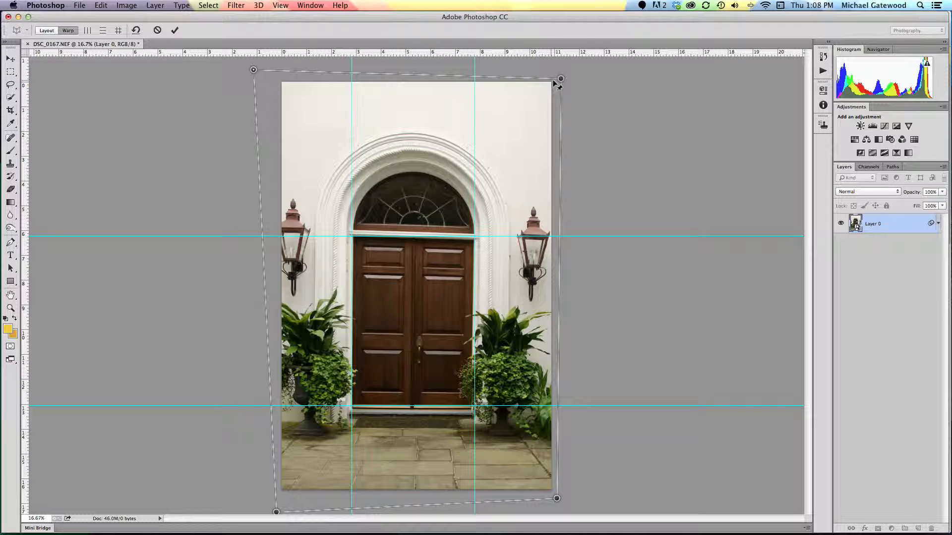
left_click_drag(561, 78, 561, 69)
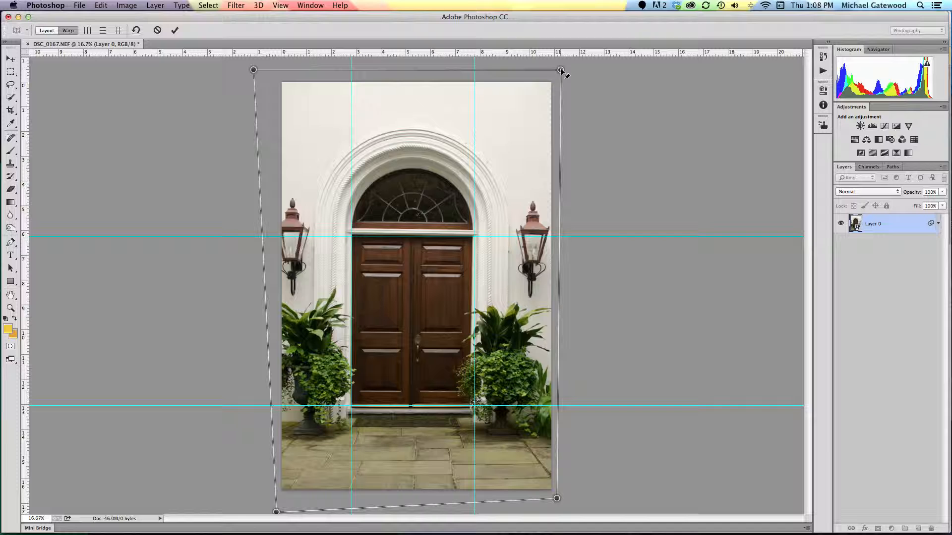
left_click_drag(557, 498, 559, 500)
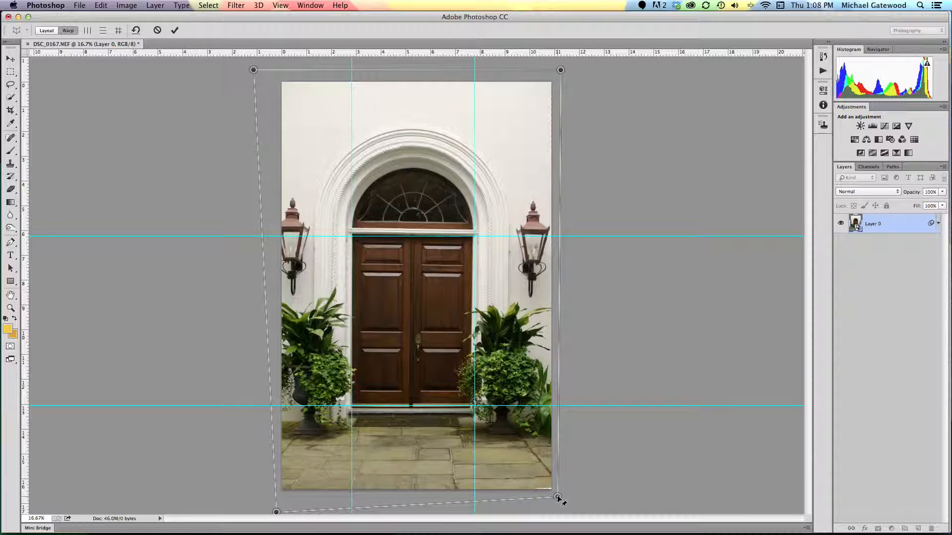
left_click_drag(557, 501, 560, 497)
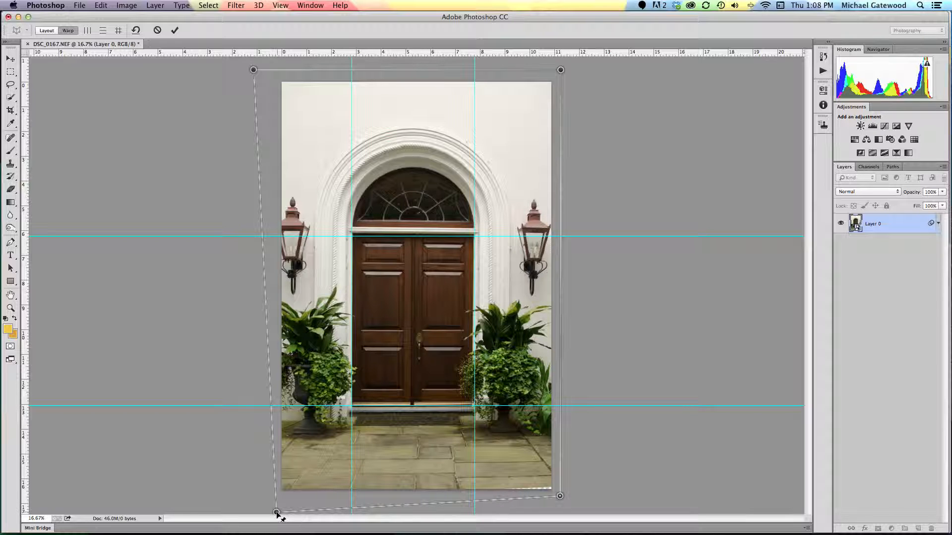
left_click_drag(276, 514, 277, 516)
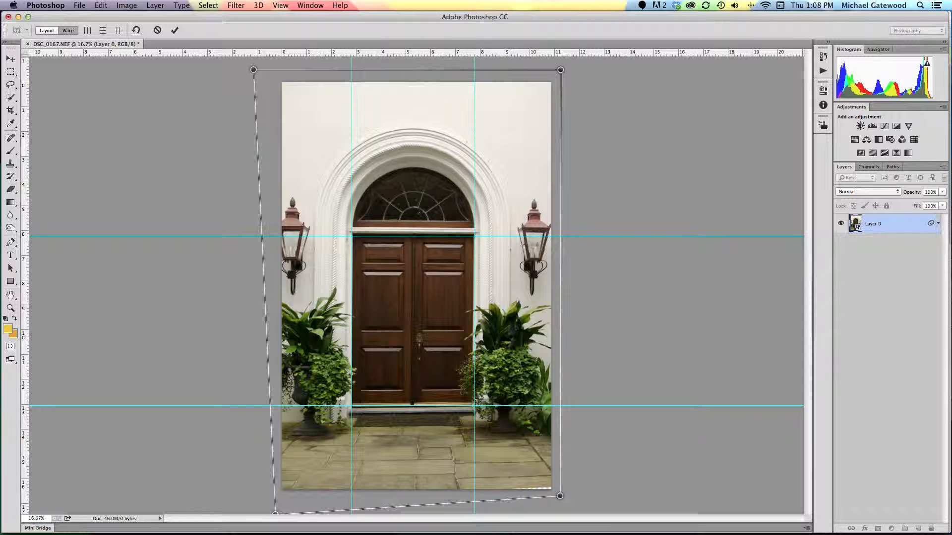
left_click(176, 33)
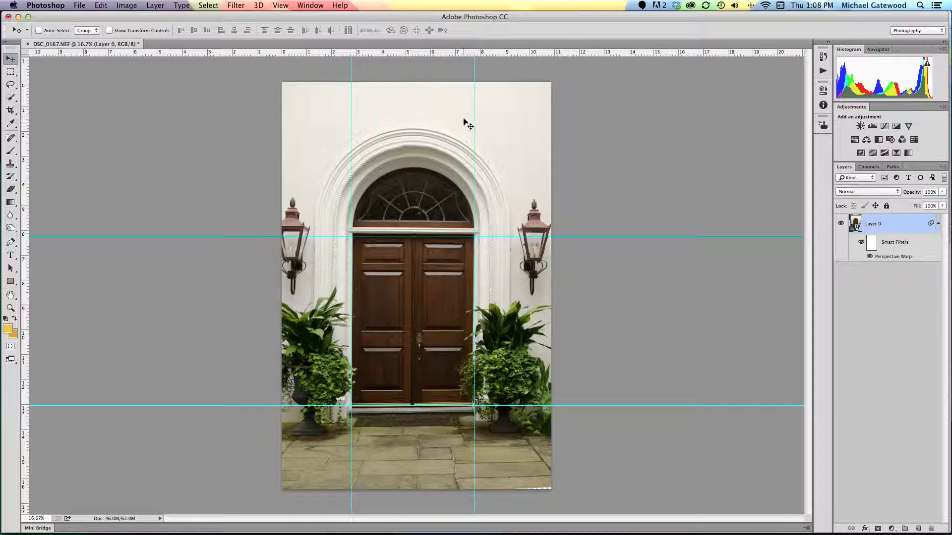
Compare the doorway before and after the correction by repeatedly undoing and redoing the Perspective Warp, ending with it applied
key("super+z")
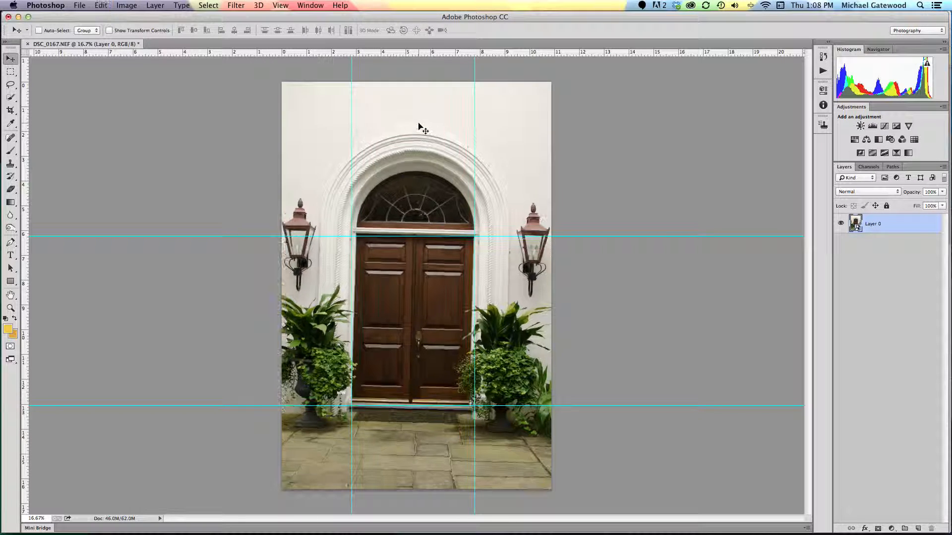
key("super+z")
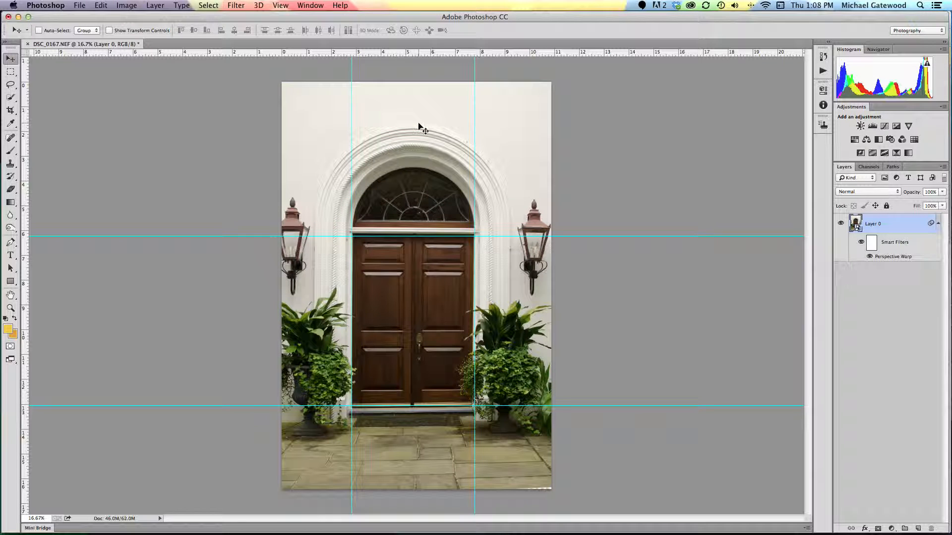
key("super+z")
key("super+z")
key("super+z")
key("super+z")
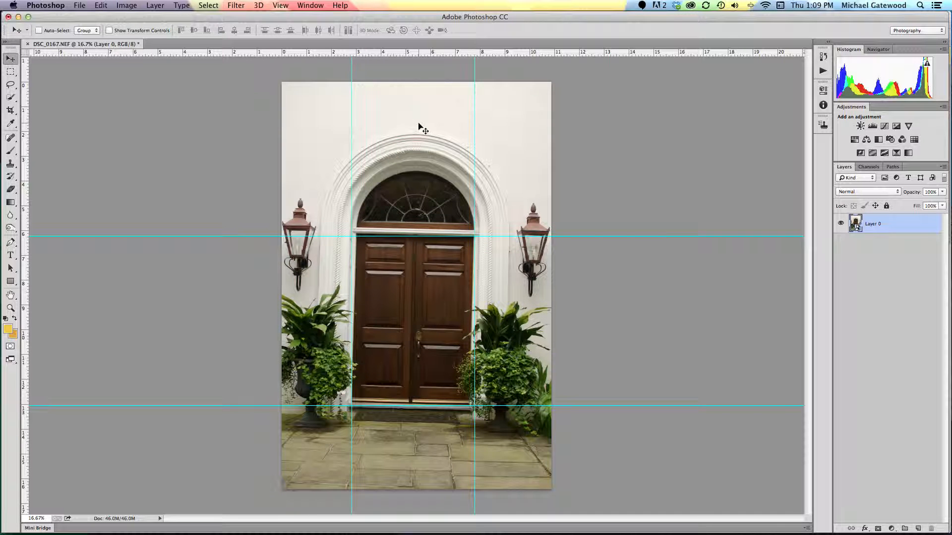
key("super+z")
key("super+z")
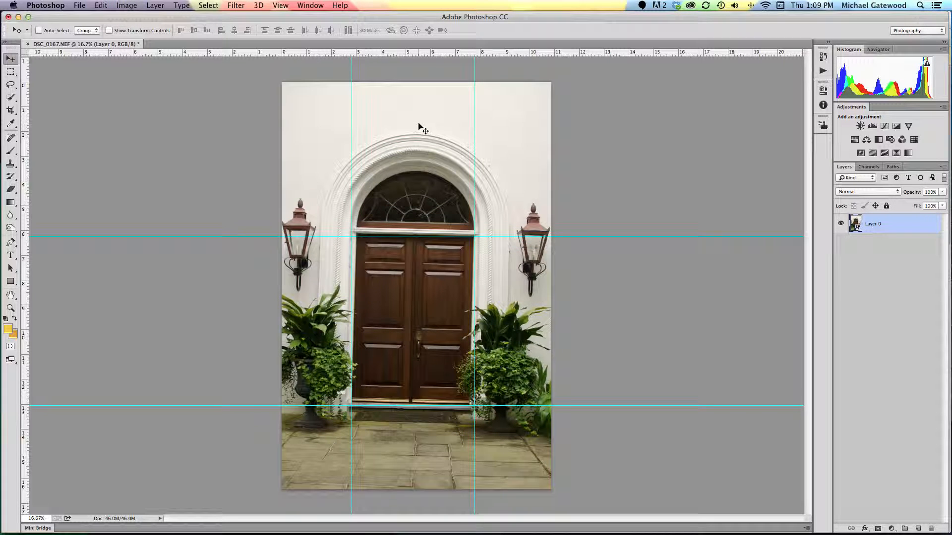
key("super+z")
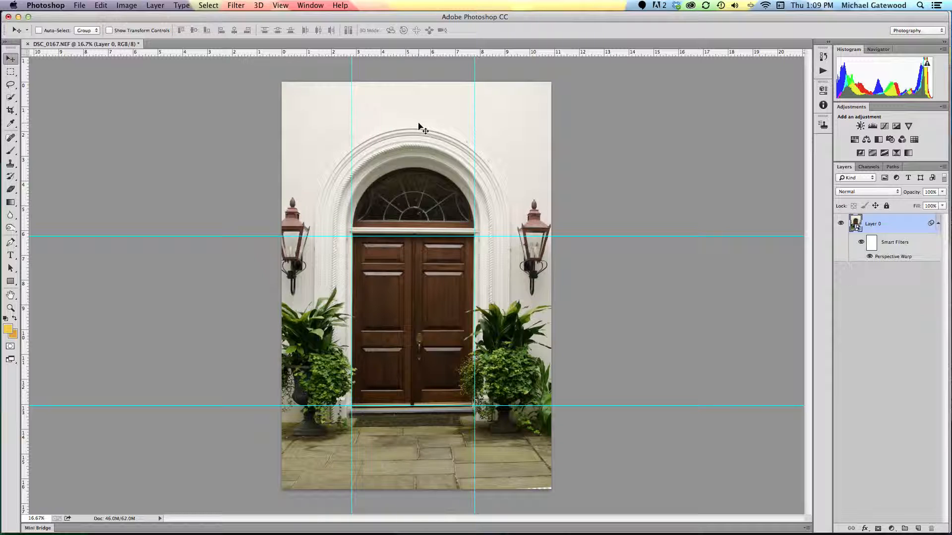